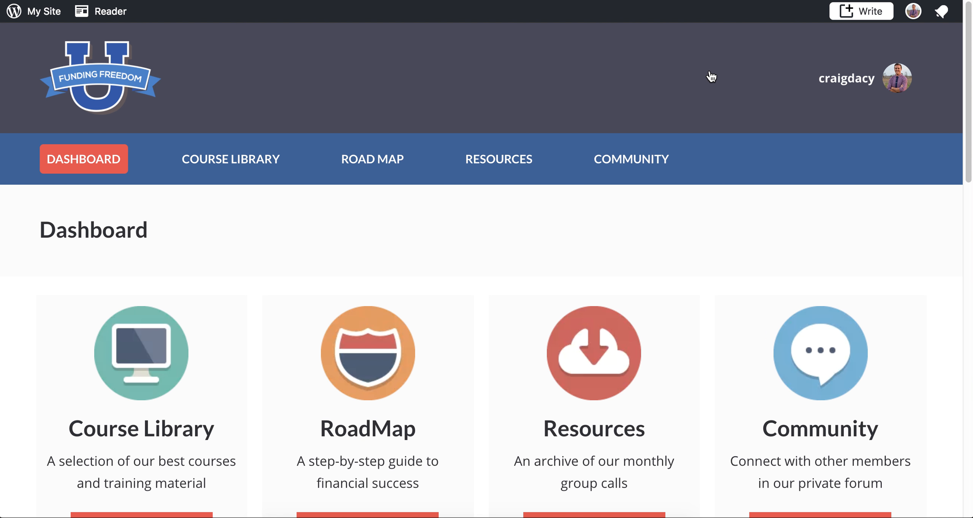
- Look through the membership dashboard's sections, recent member content and coaching call details
scroll(711, 76, "down", 2)
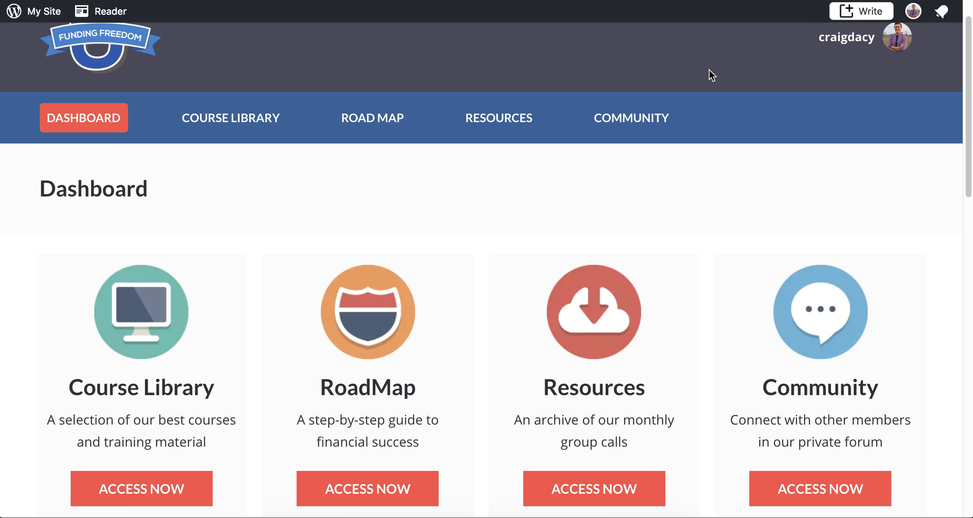
scroll(709, 70, "down", 8)
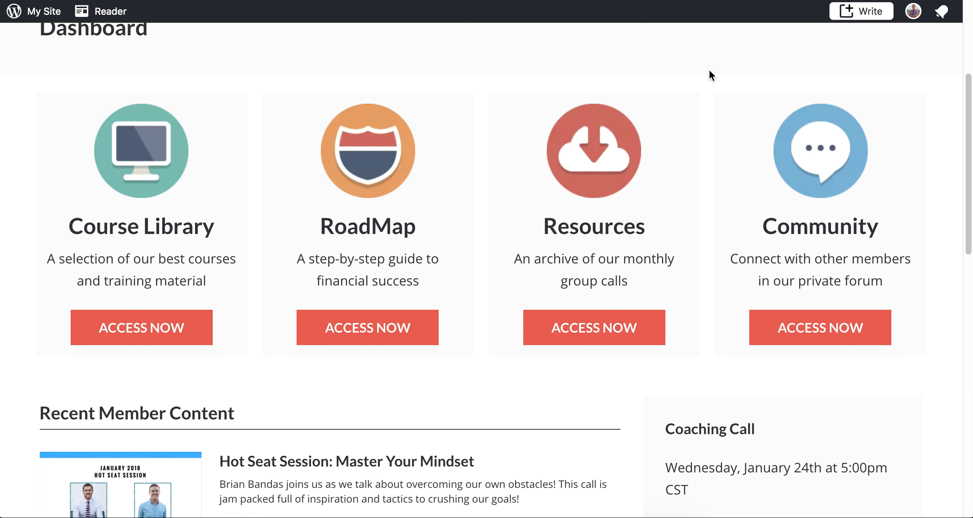
scroll(709, 71, "down", 10)
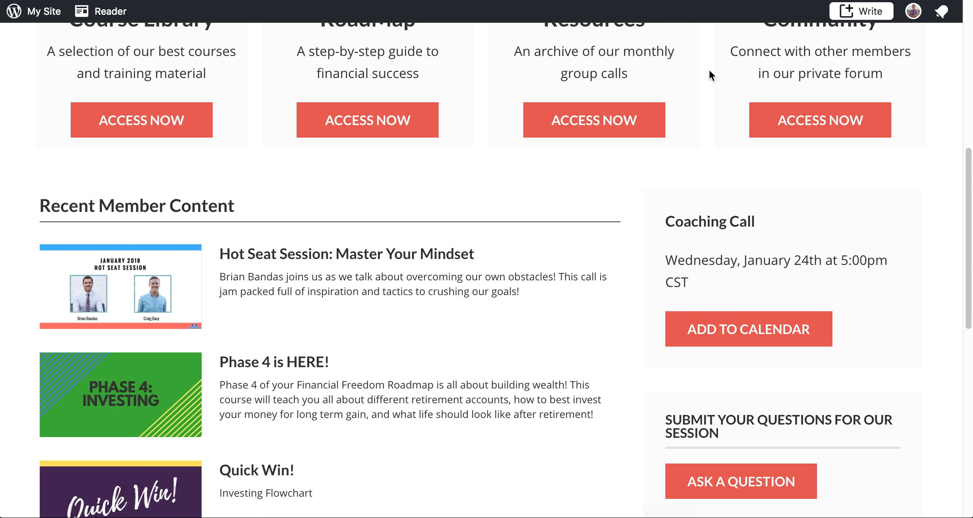
scroll(709, 71, "down", 2)
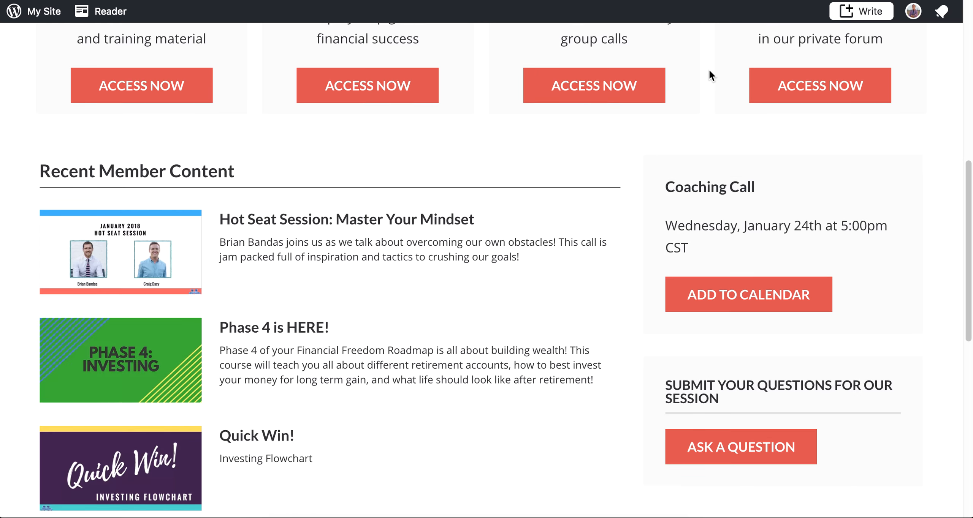
scroll(709, 71, "up", 10)
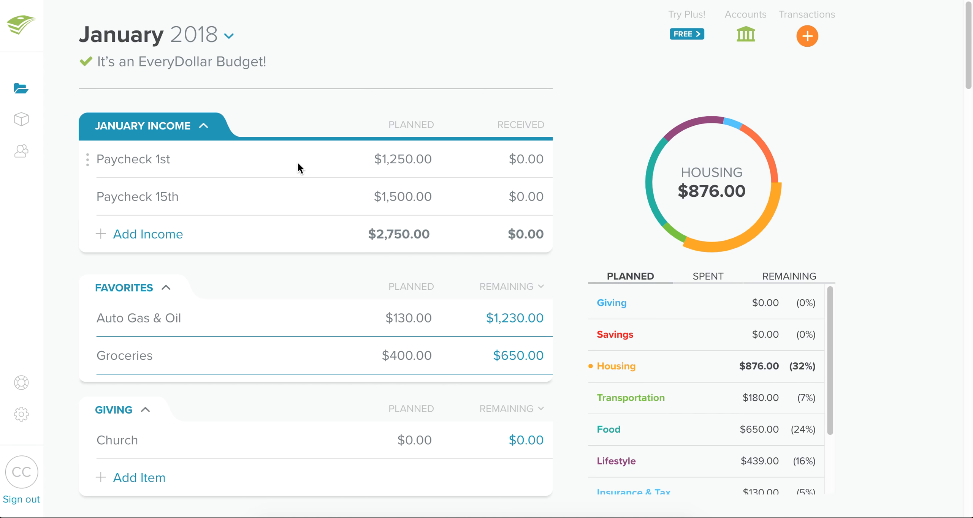
- Switch to EveryDollar and review the January 2018 budget from the income group through the debt items
scroll(297, 161, "down", 20)
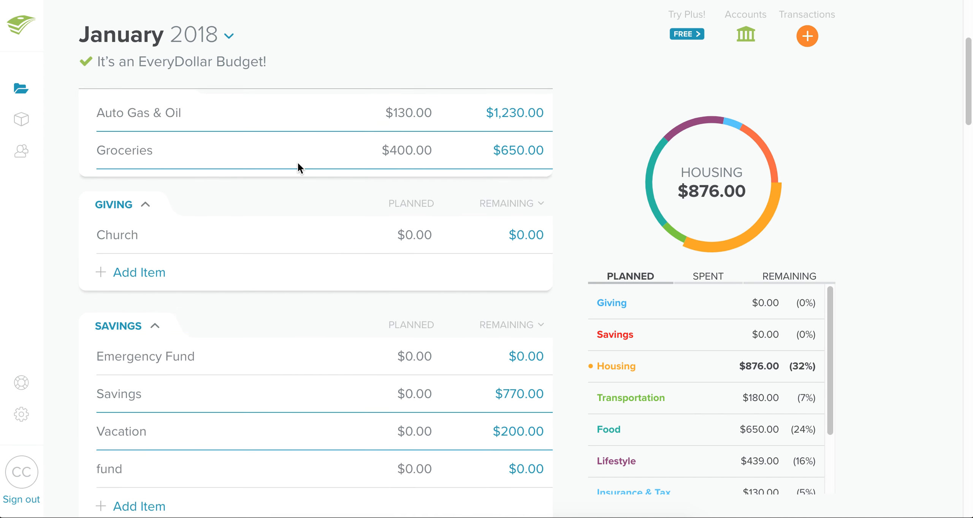
scroll(298, 161, "down", 10)
scroll(297, 164, "up", 3)
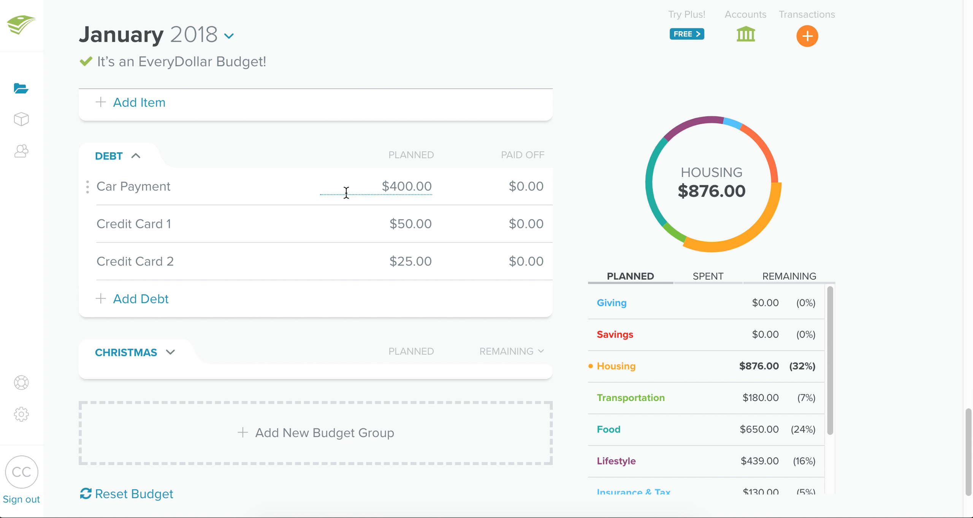
scroll(346, 193, "up", 5)
scroll(346, 193, "up", 2)
scroll(275, 159, "down", 8)
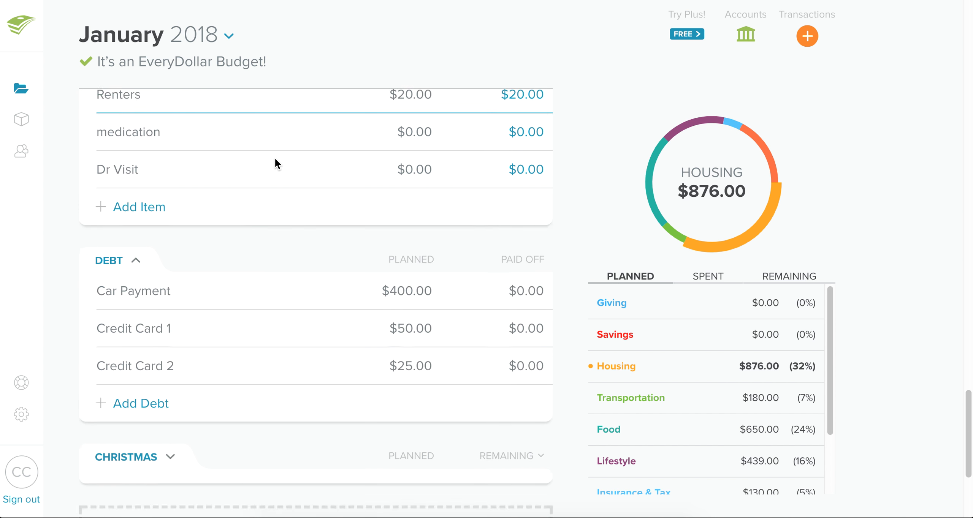
scroll(275, 159, "down", 1)
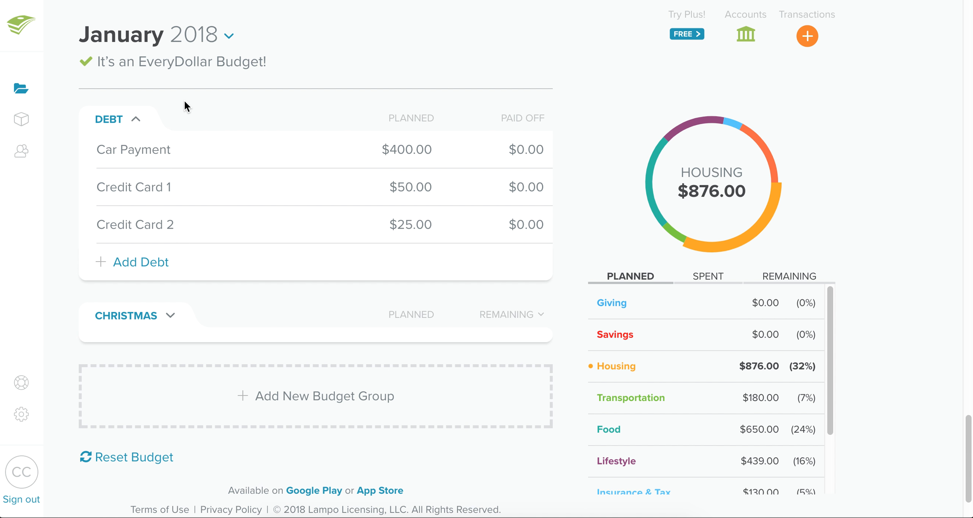
scroll(363, 247, "up", 20)
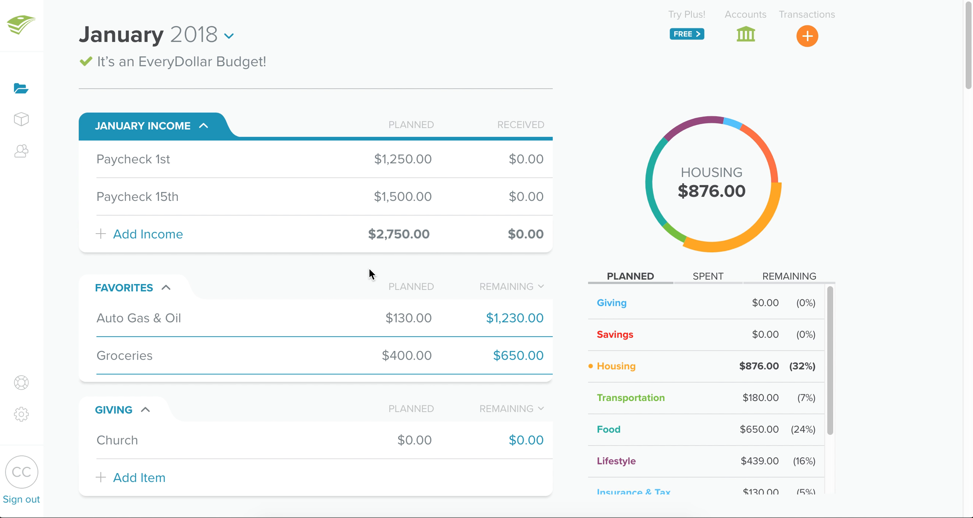
- Set the planned amount for Restaurant in the Food group to $225
scroll(370, 269, "down", 3)
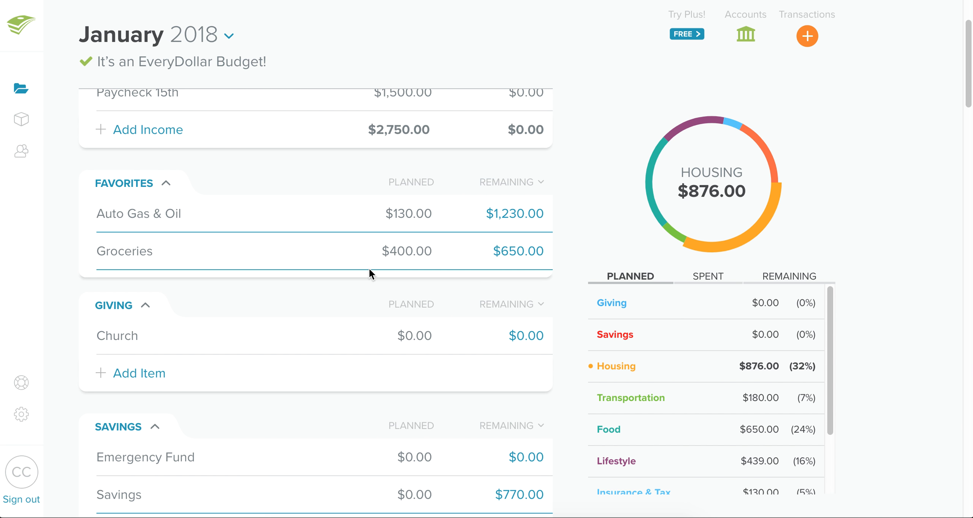
scroll(368, 268, "down", 1)
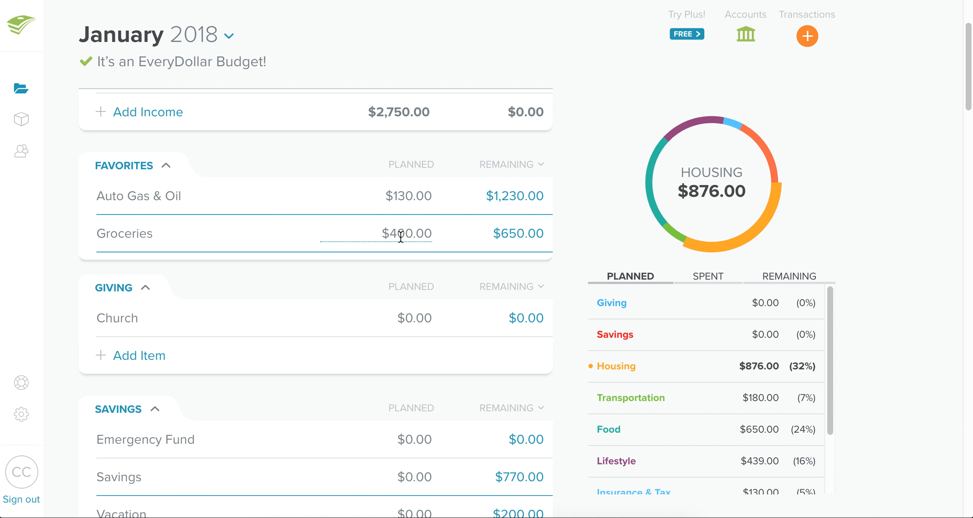
scroll(400, 235, "down", 10)
scroll(400, 236, "down", 15)
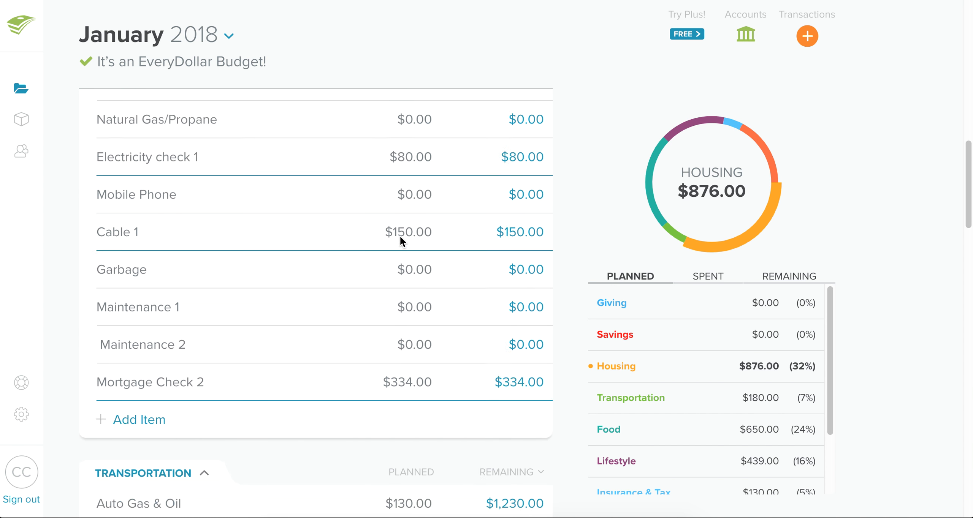
left_click(397, 271)
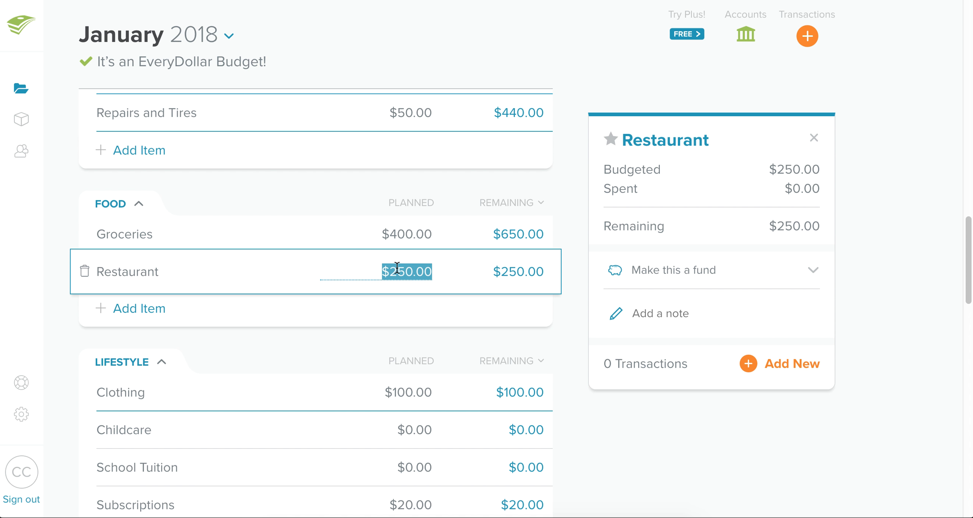
type("225")
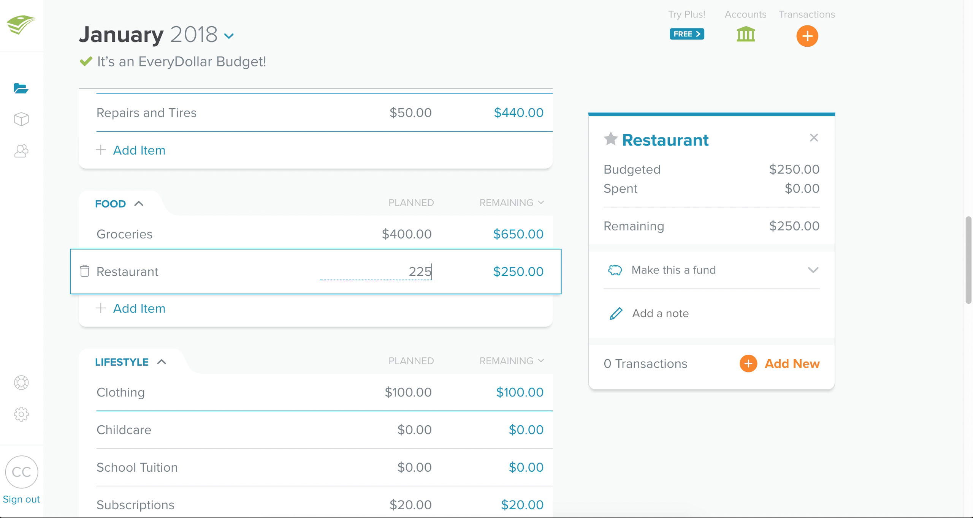
left_click(451, 182)
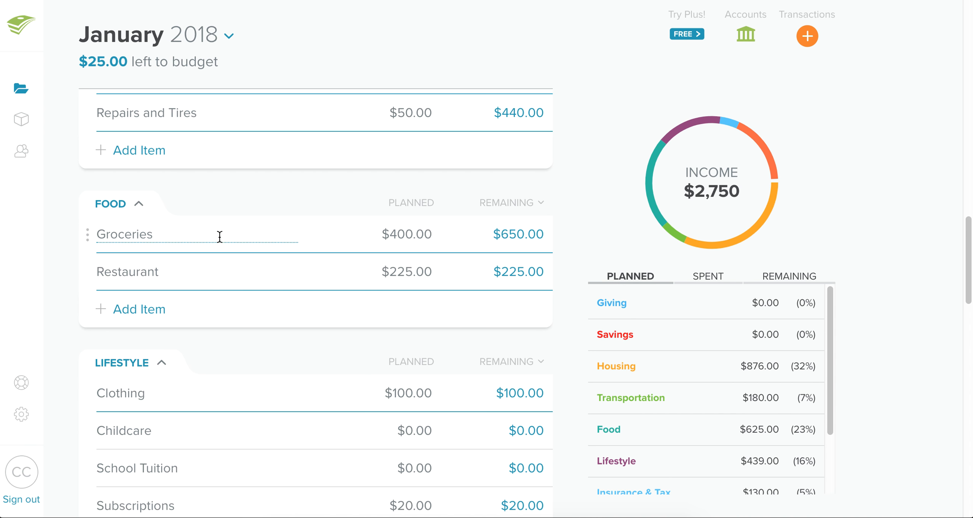
- Set the planned amount for Clothing in the Lifestyle group to $90
scroll(221, 213, "down", 4)
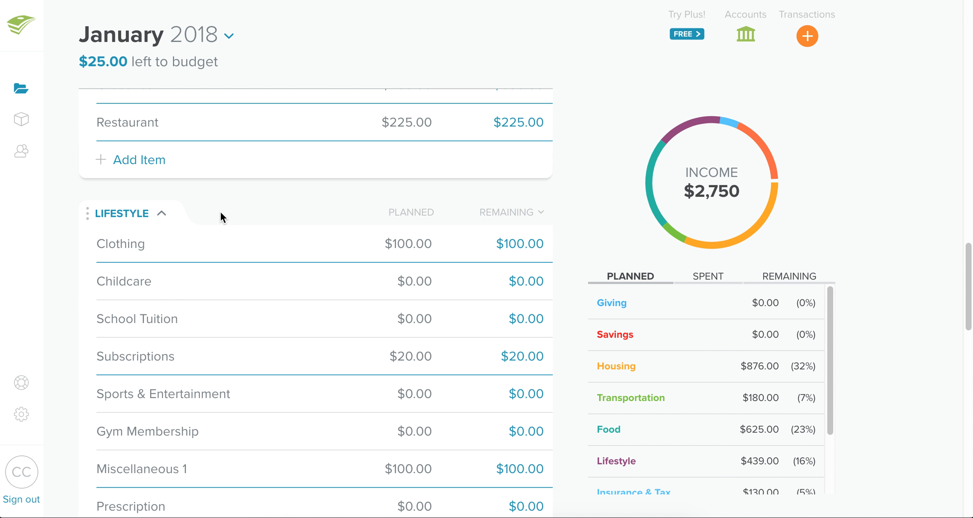
scroll(364, 237, "up", 3)
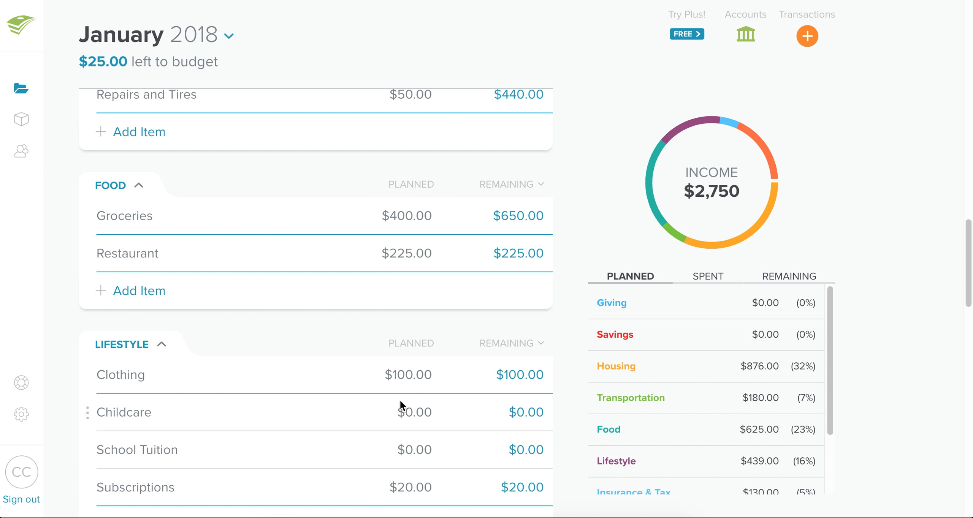
left_click(403, 382)
left_click(400, 382)
scroll(402, 331, "down", 5)
type("90")
left_click(336, 118)
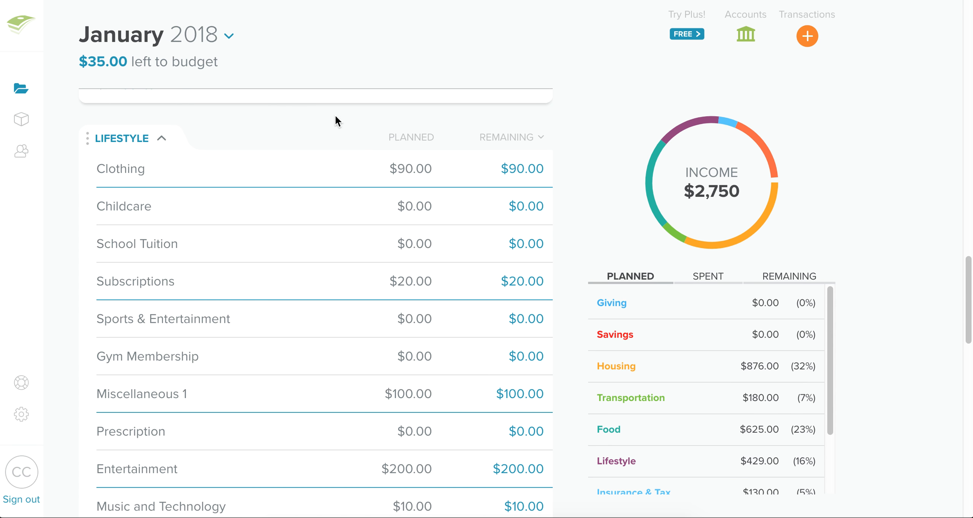
- Set the planned amount for Miscellaneous 1 in the Lifestyle group to $90
scroll(393, 153, "down", 3)
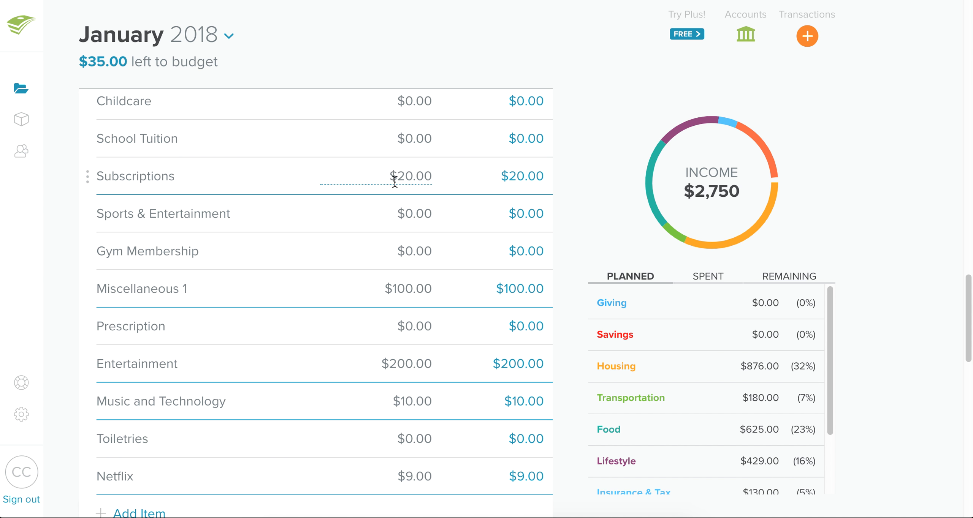
scroll(399, 213, "down", 2)
left_click(401, 225)
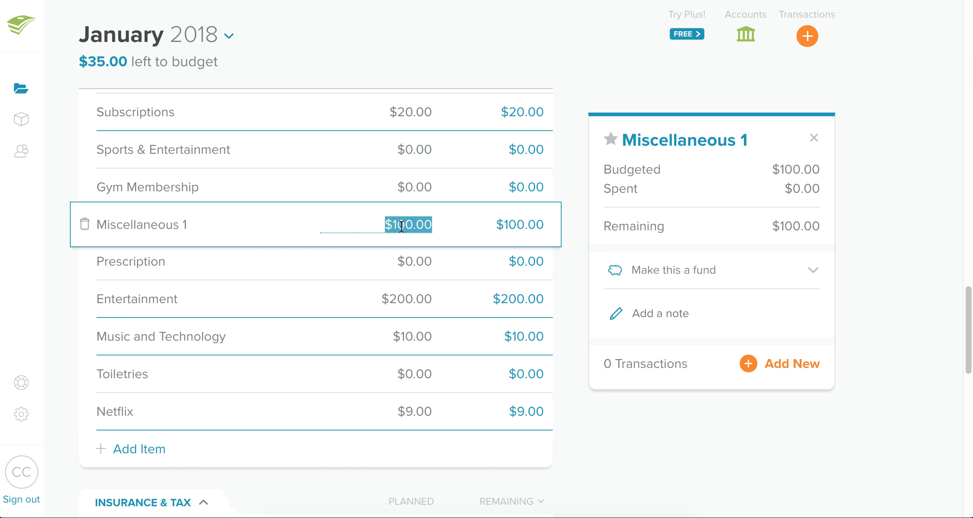
type("90")
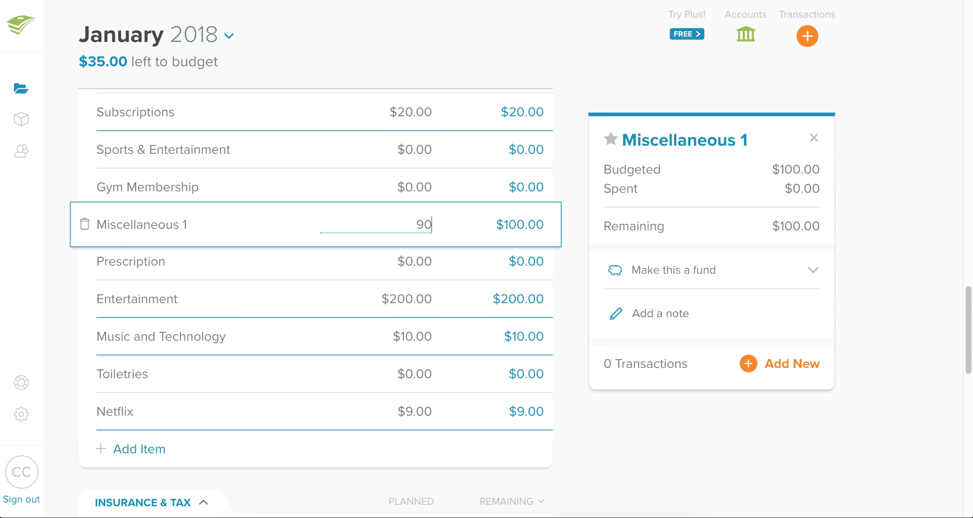
left_click(560, 306)
- Set the planned amount for Entertainment in the Lifestyle group to $180
left_click(397, 300)
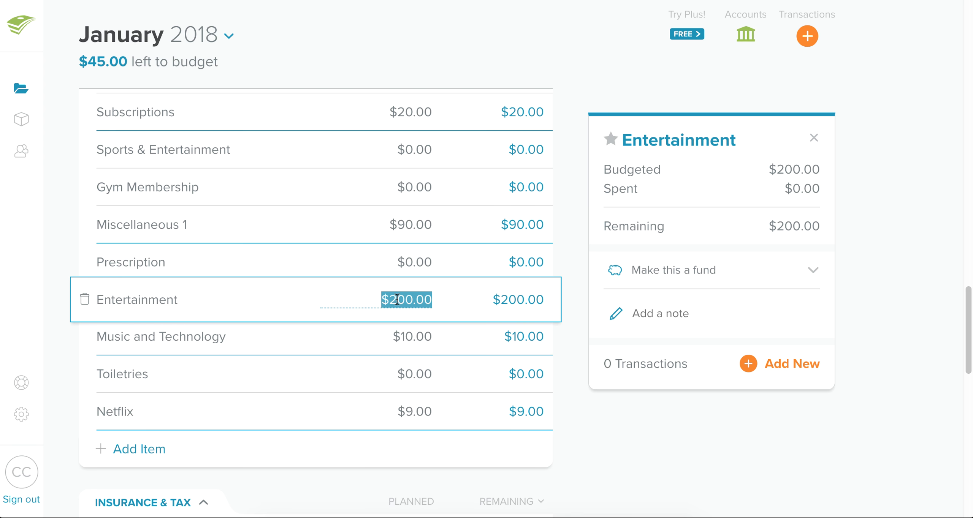
type("180")
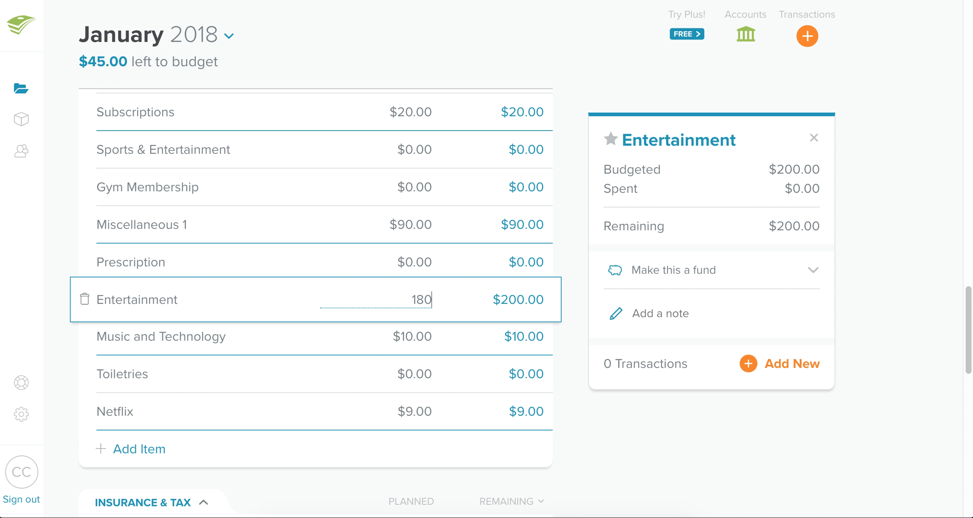
left_click(567, 329)
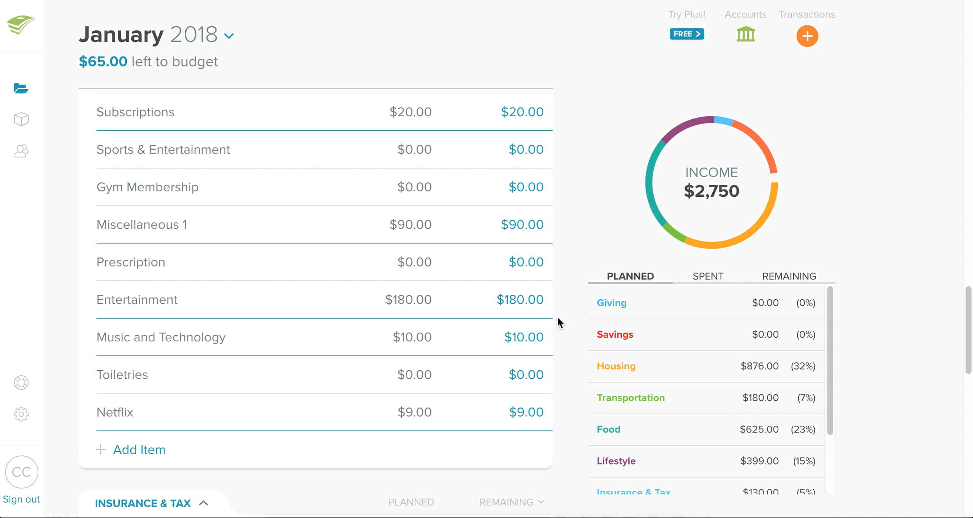
- Set the planned amount for Music and Technology in the Lifestyle group to $9
scroll(502, 322, "down", 4)
scroll(502, 322, "down", 5)
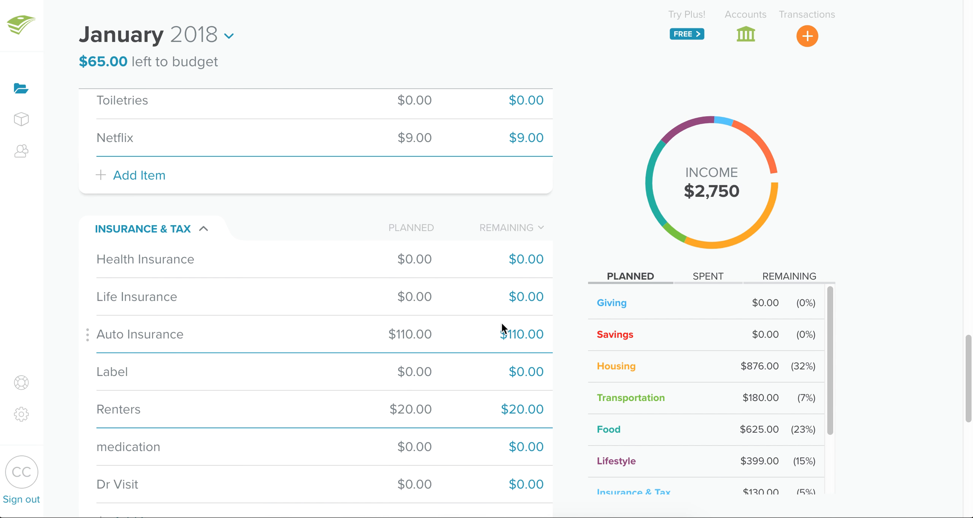
scroll(502, 322, "up", 7)
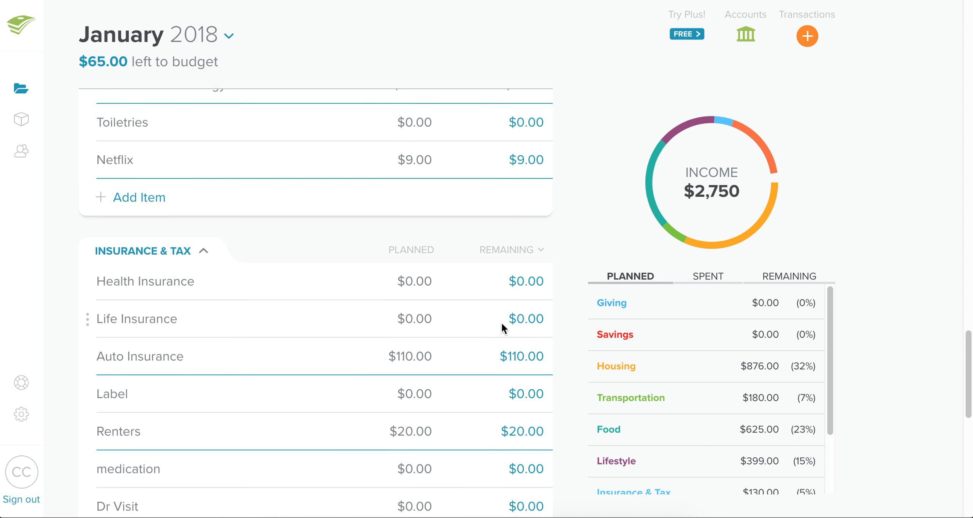
scroll(502, 329, "up", 3)
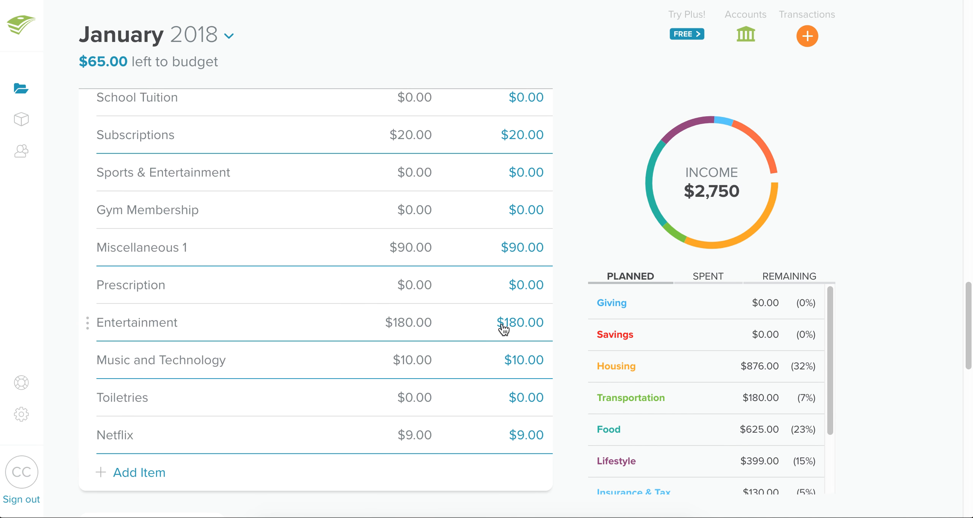
left_click(405, 364)
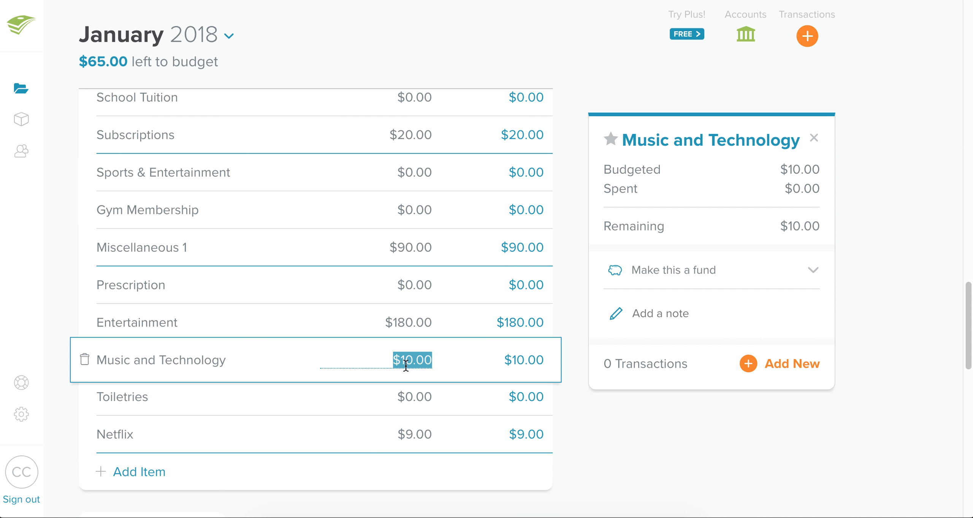
type("9")
left_click(572, 406)
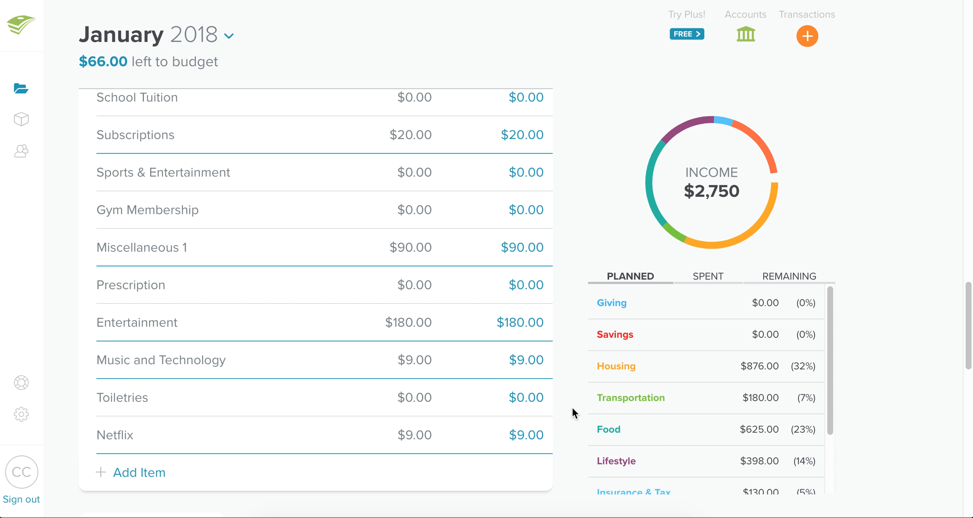
- Set the planned amount for Subscriptions in the Lifestyle group to $18
scroll(572, 407, "up", 3)
scroll(369, 346, "up", 1)
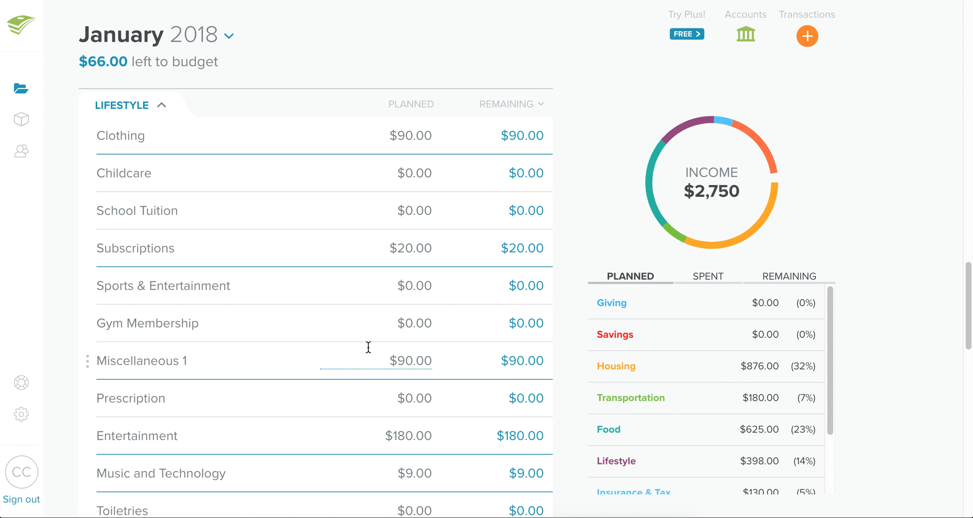
scroll(387, 311, "up", 2)
left_click(409, 289)
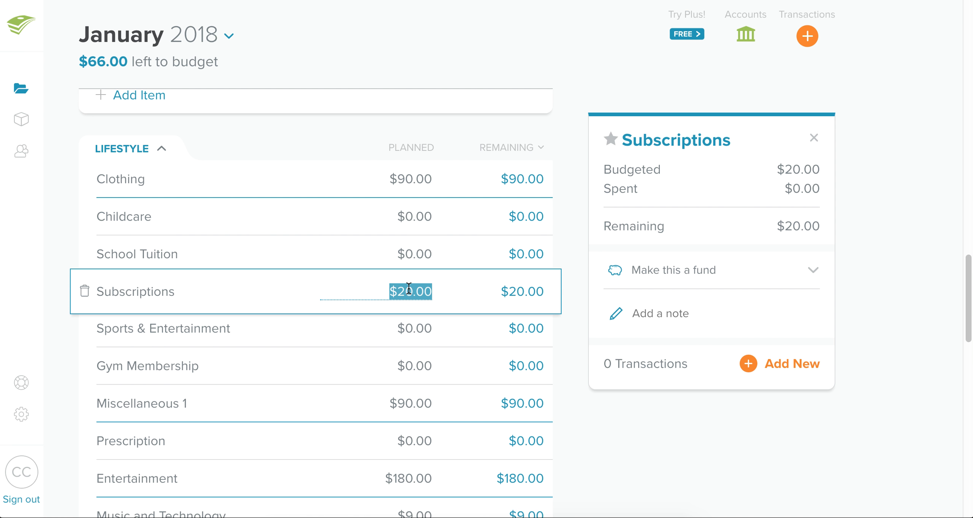
type("18")
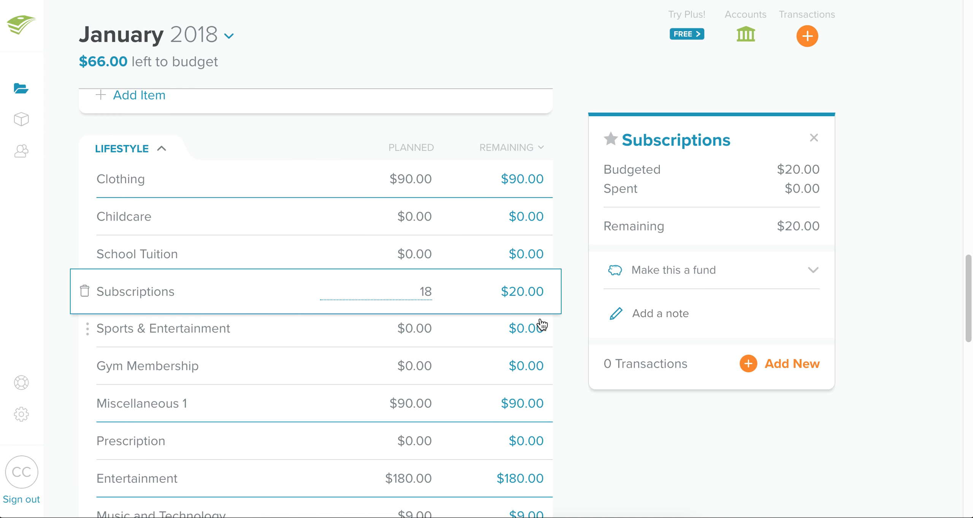
left_click(565, 350)
scroll(565, 351, "up", 10)
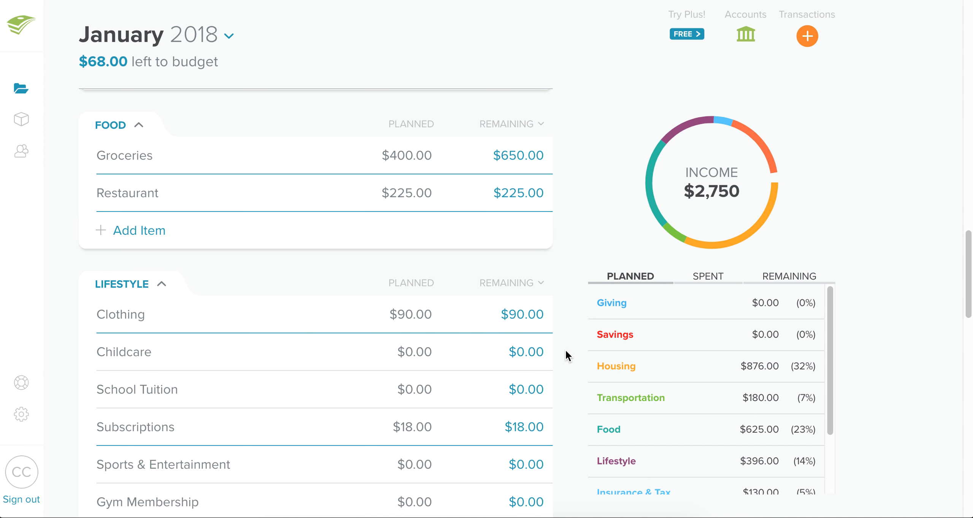
scroll(565, 350, "up", 3)
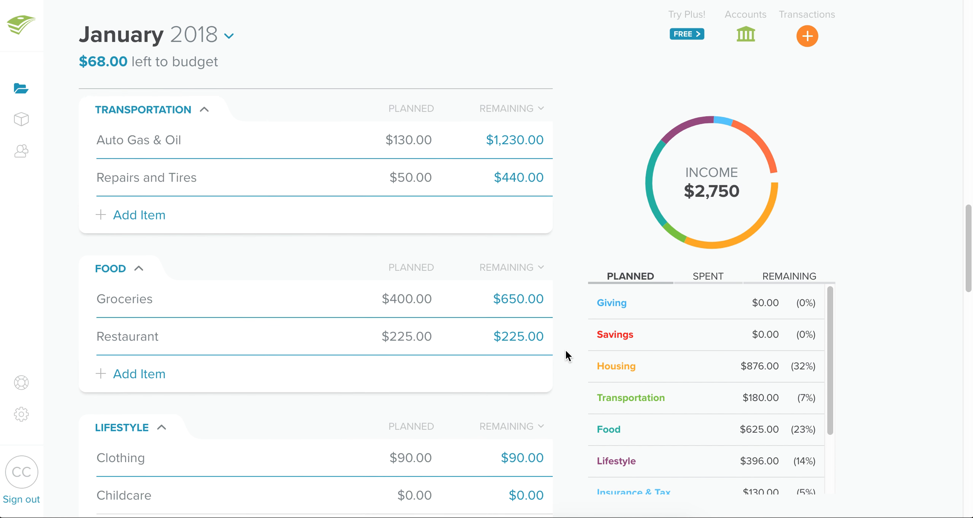
- Set the planned amount for Groceries in the Food group to $360
left_click(406, 334)
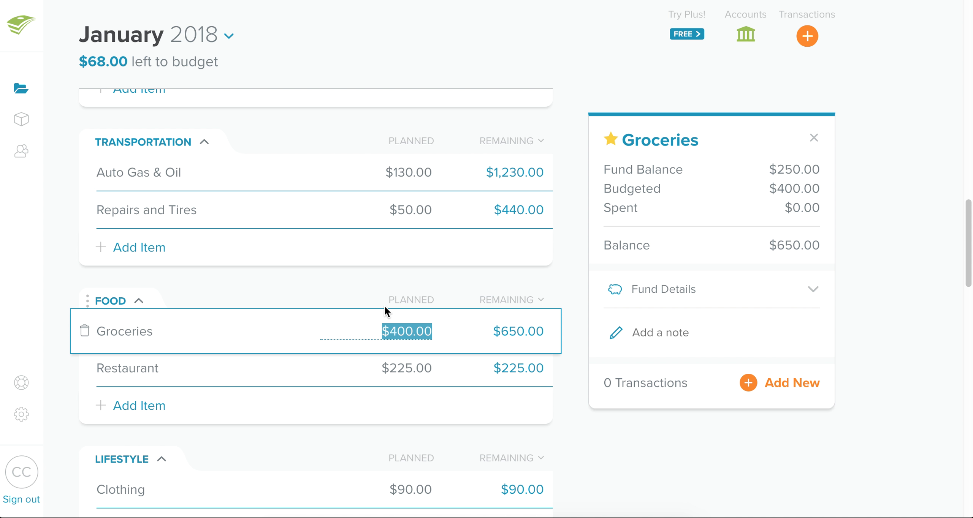
type("360")
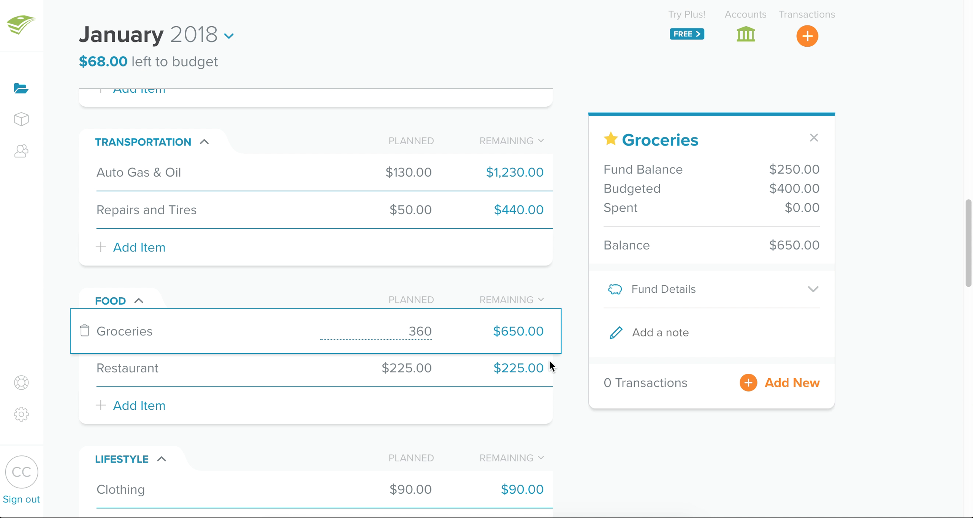
left_click(575, 399)
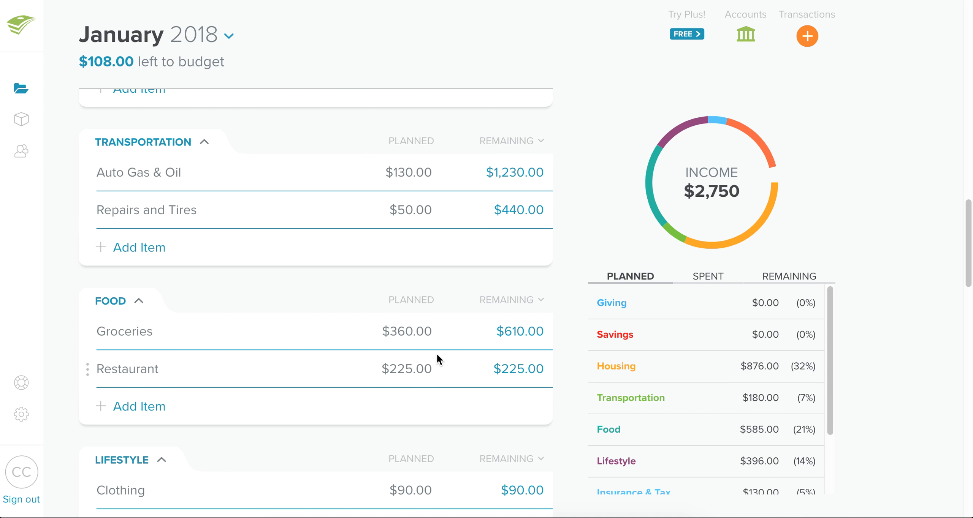
- Review the planned amounts across the budget groups, from income down to debt, against the money left to budget
scroll(410, 334, "up", 3)
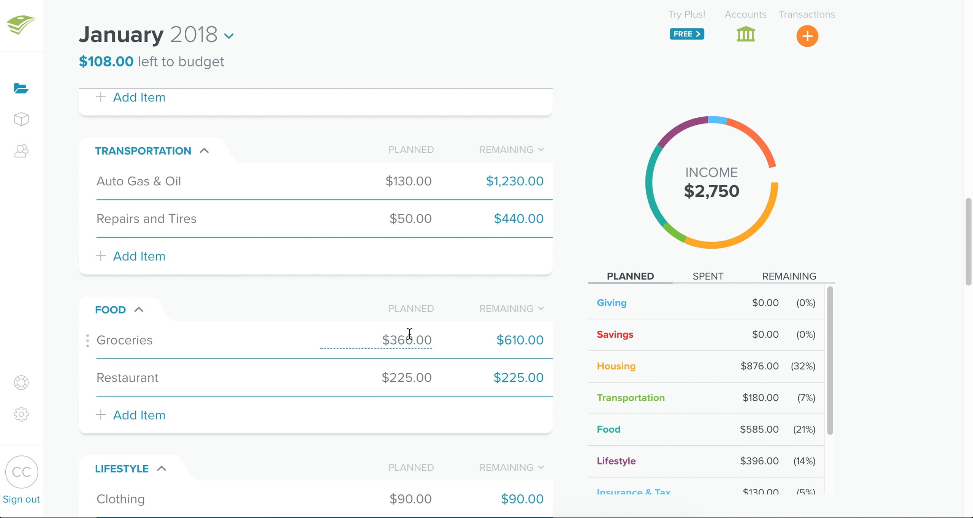
scroll(497, 314, "up", 2)
scroll(497, 314, "up", 1)
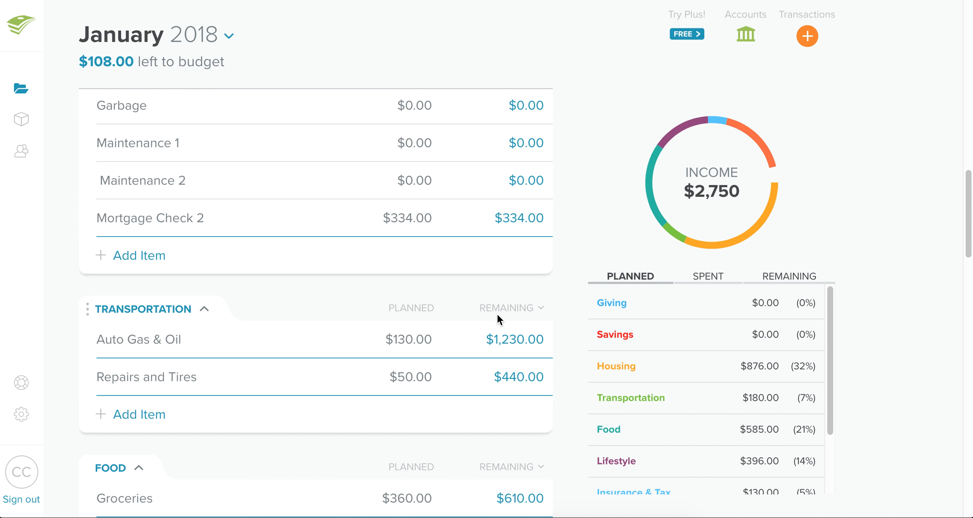
scroll(497, 316, "down", 4)
scroll(530, 380, "up", 10)
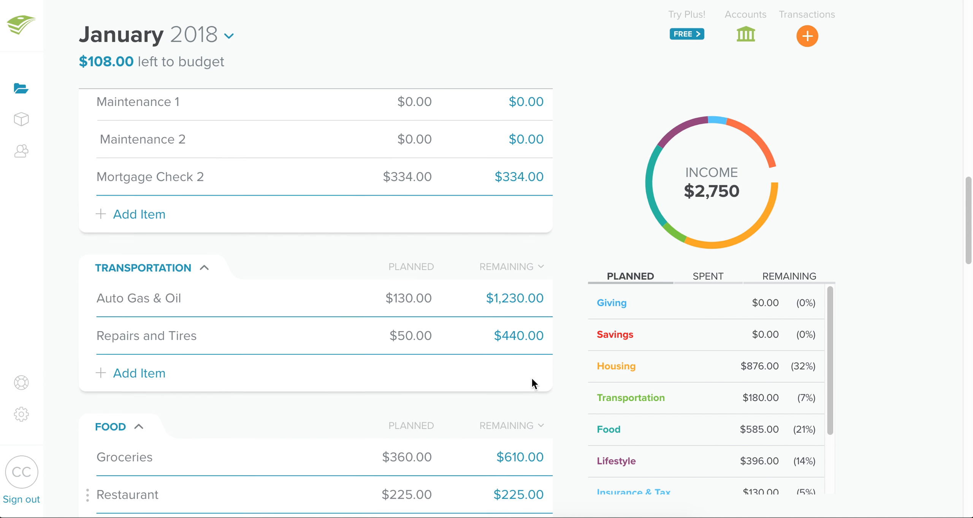
scroll(531, 382, "up", 10)
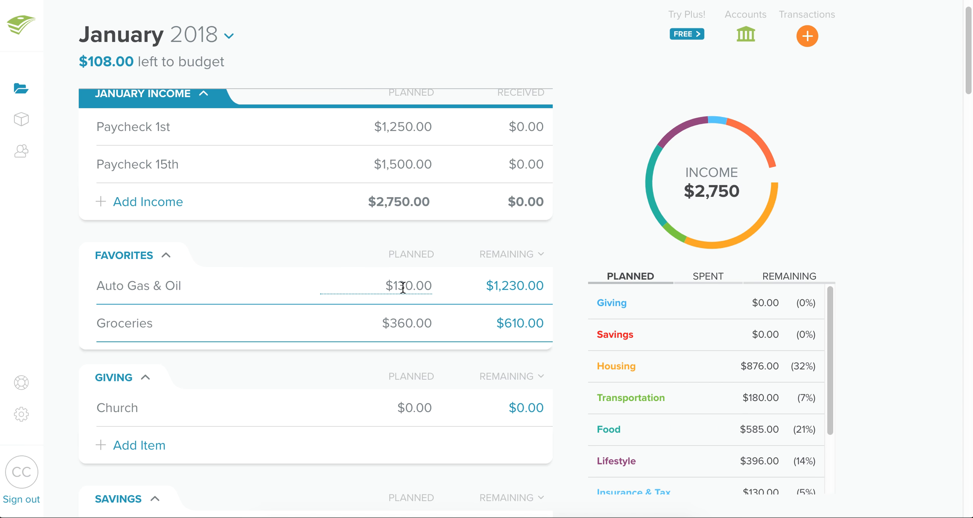
scroll(523, 215, "down", 15)
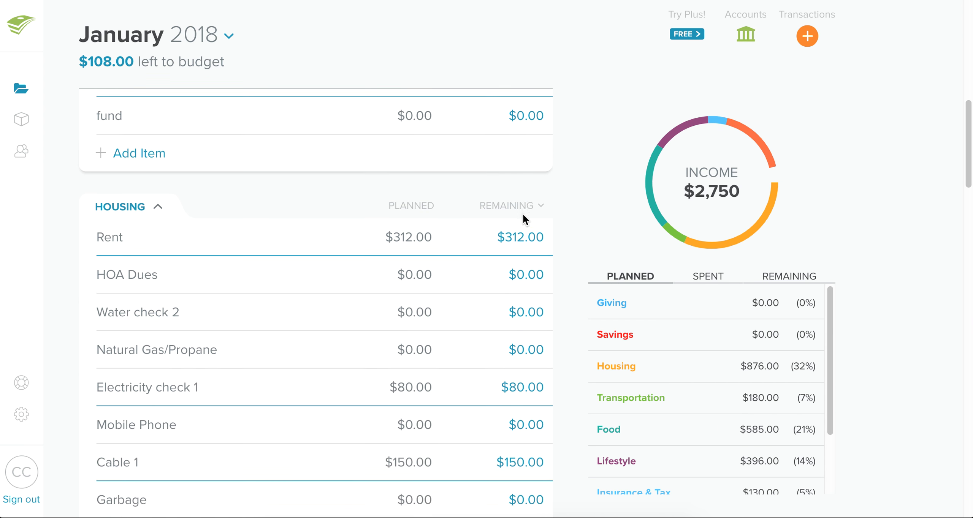
scroll(524, 216, "down", 10)
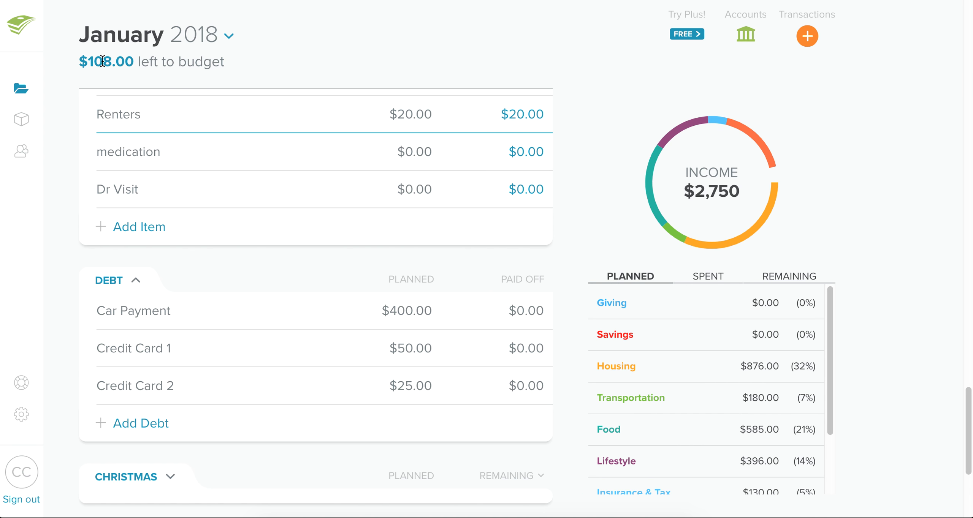
scroll(164, 81, "down", 6)
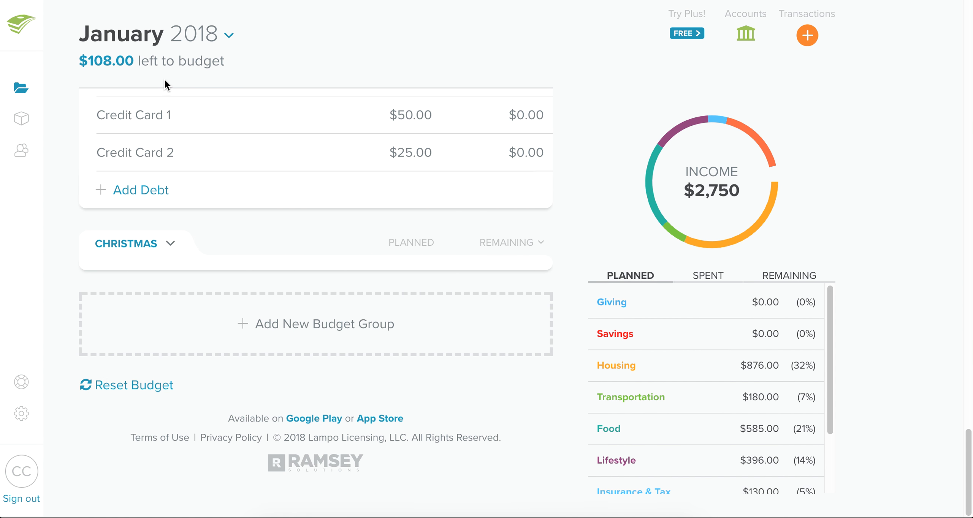
- Set the planned amount for Credit Card 2 in the Debt group to $133
scroll(164, 79, "up", 4)
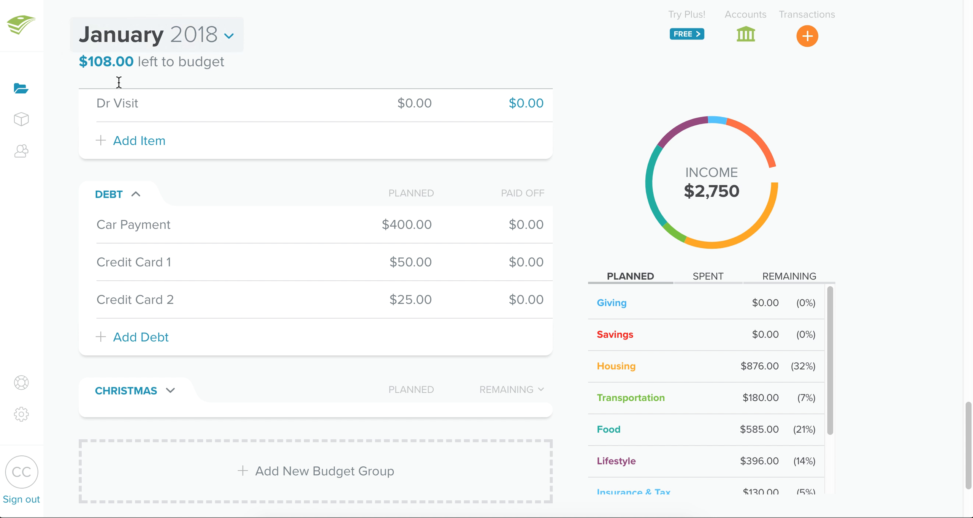
left_click(400, 295)
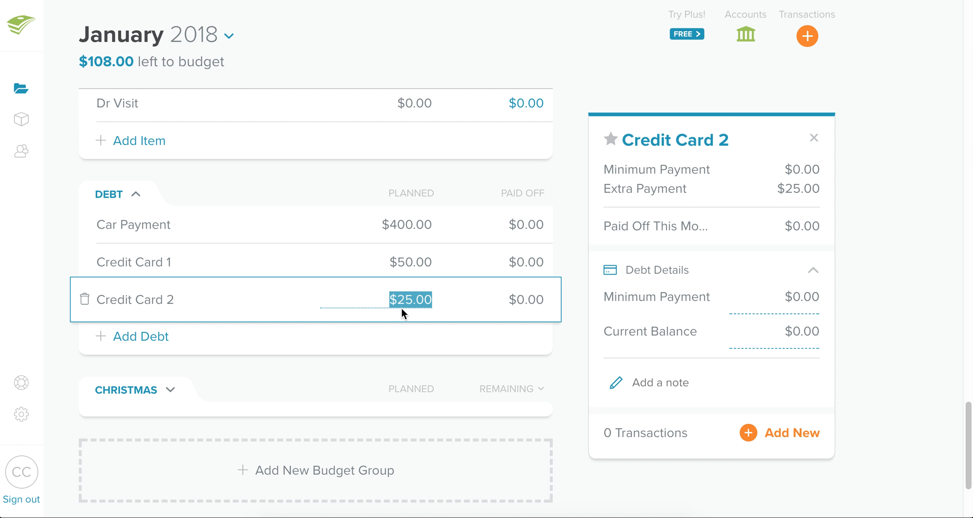
type("133")
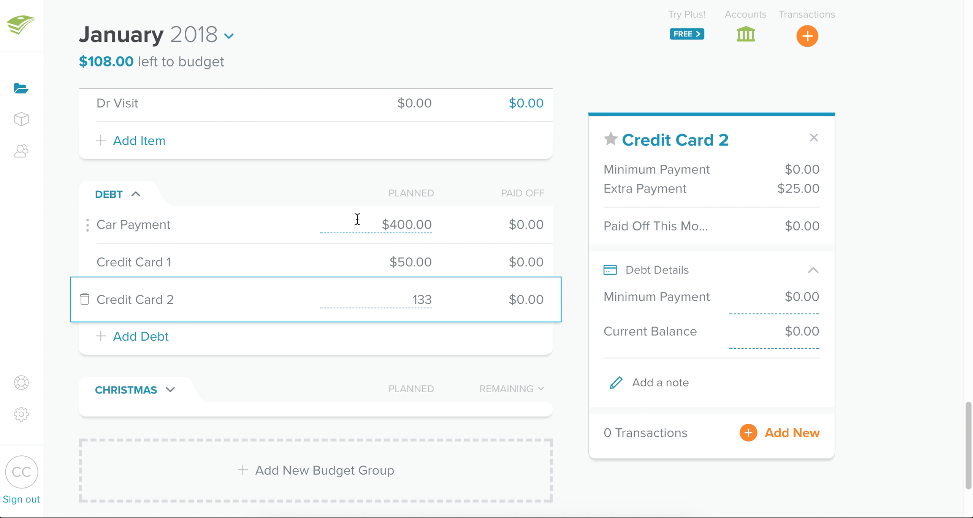
left_click(346, 196)
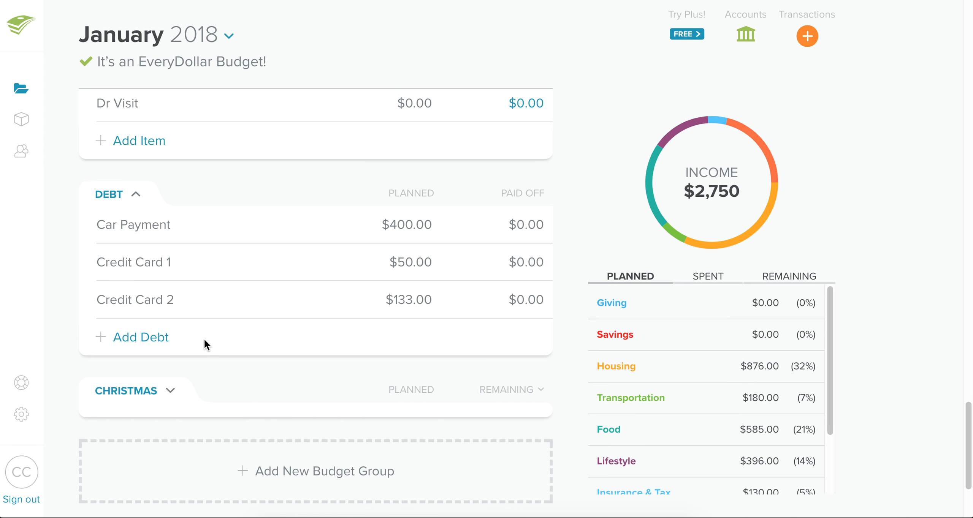
scroll(204, 338, "up", 10)
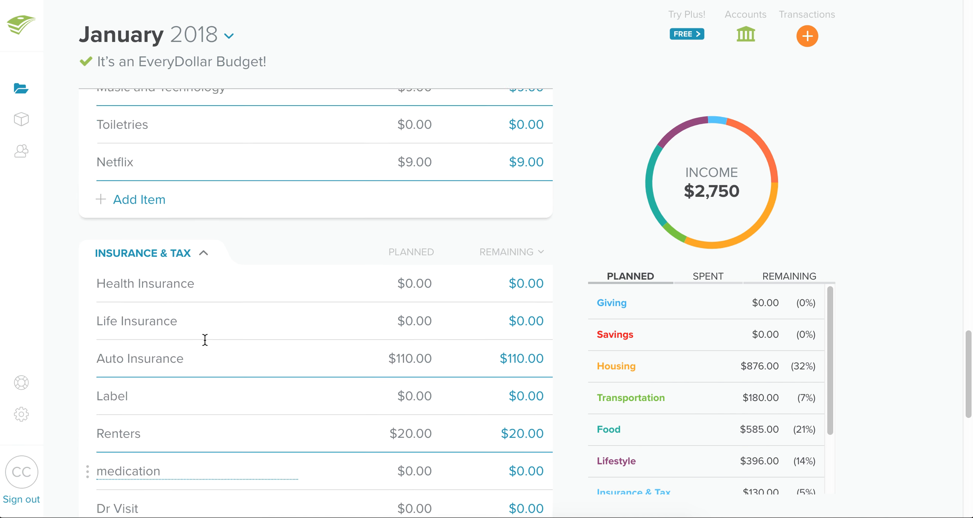
scroll(239, 222, "down", 15)
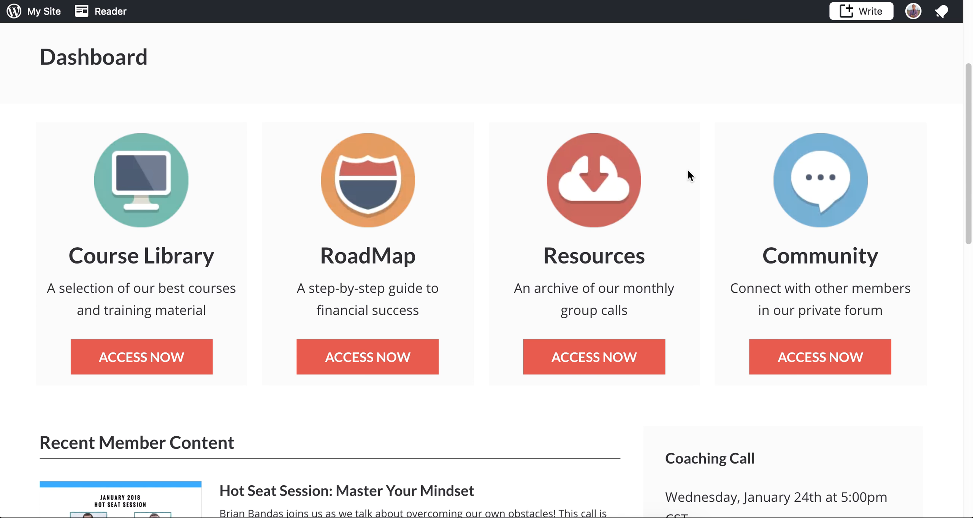
scroll(688, 172, "up", 5)
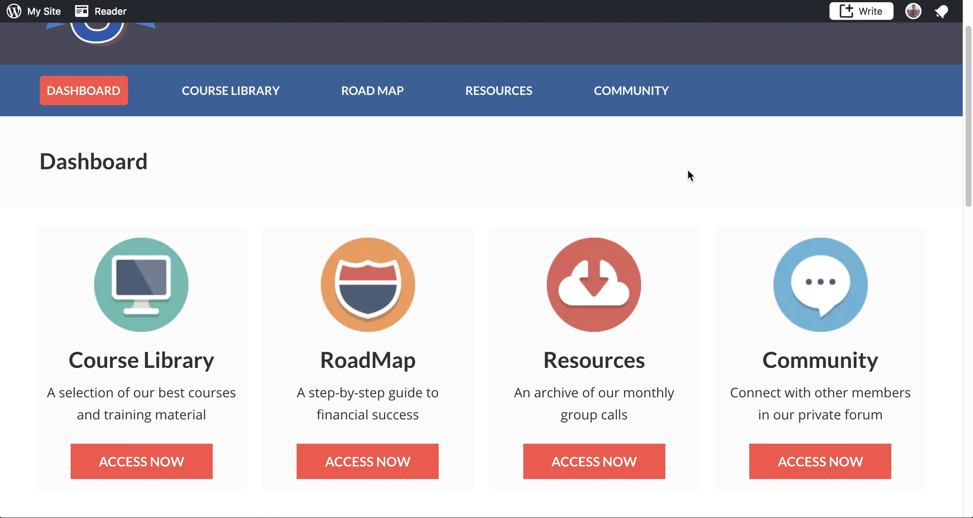